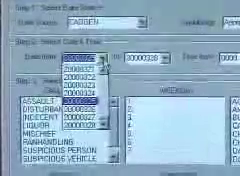
- Choose the start date in the Date From dropdown for the CADGEN query
left_click(80, 101)
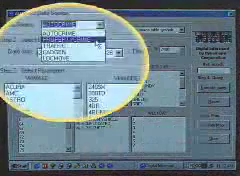
- Switch the Step 1 data source to the PROPERTYCRIME table
left_click(70, 38)
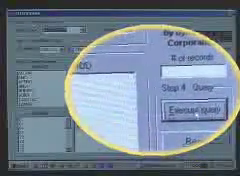
- Run the PROPERTYCRIME query to count matching records and plot them on the map
left_click(198, 112)
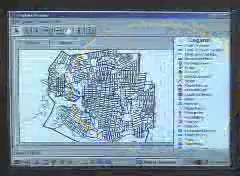